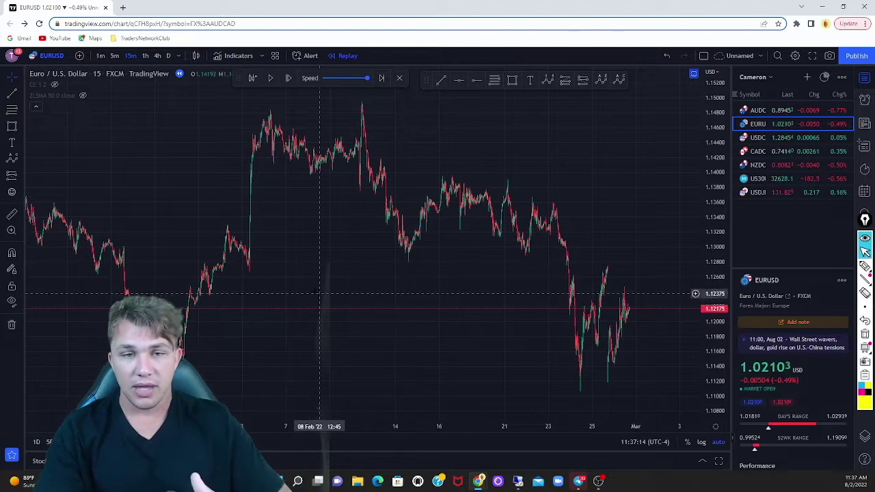
# - Pan the EURUSD 15-minute chart to show the latest replay bars and the empty space after them
pyautogui.moveTo(316, 289); pyautogui.dragTo(298, 279)
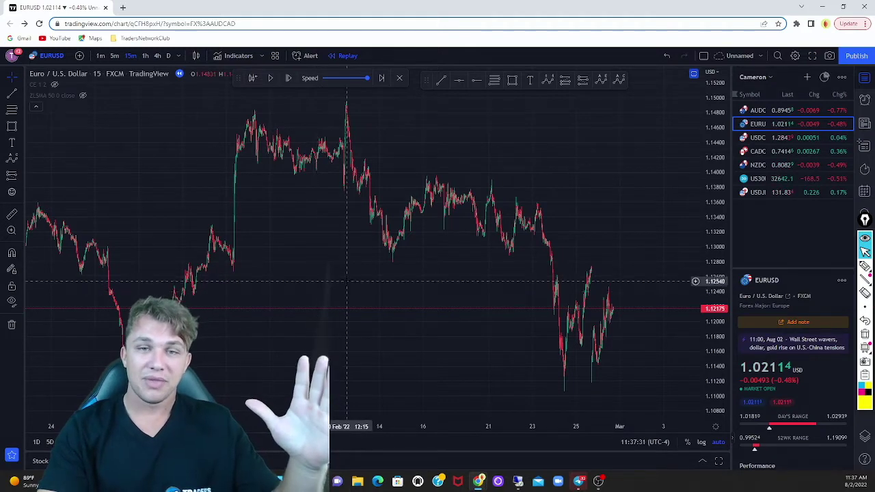
pyautogui.moveTo(306, 271); pyautogui.dragTo(334, 272)
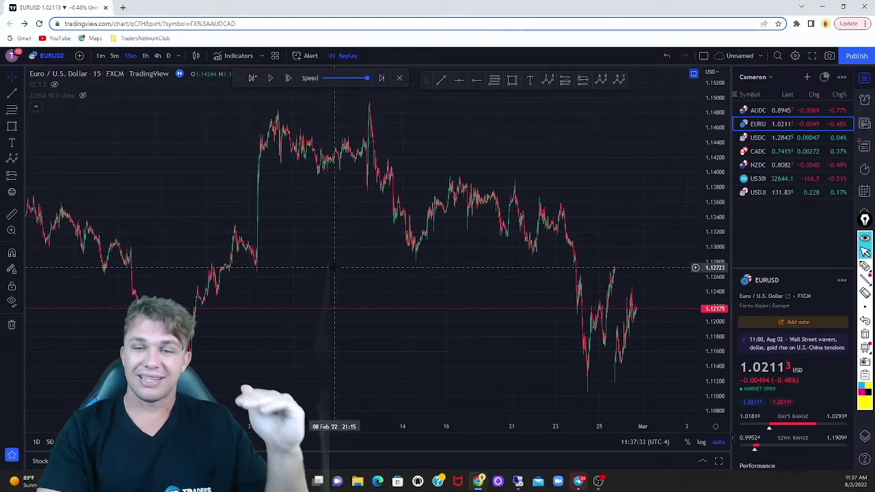
pyautogui.hscroll(2, 342, 275)
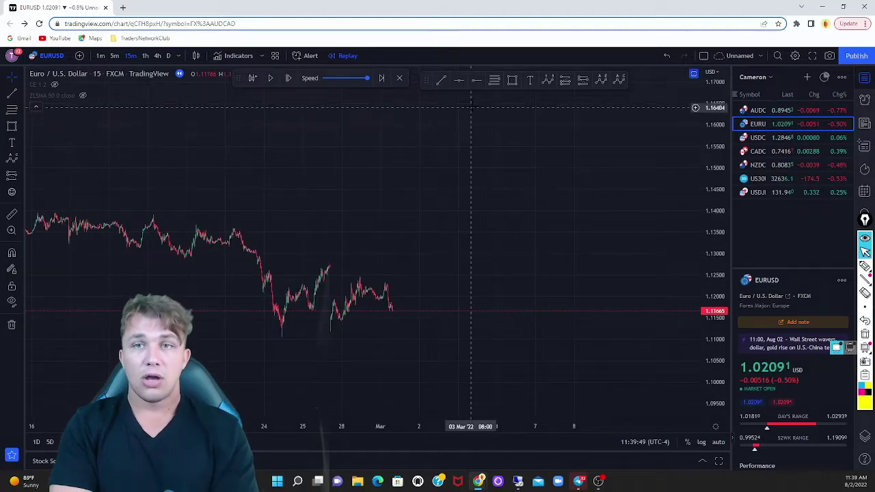
# - Draw gray zones at 1.112–1.114 and 1.124–1.126, frame both, and start the replay
pyautogui.click(512, 80)
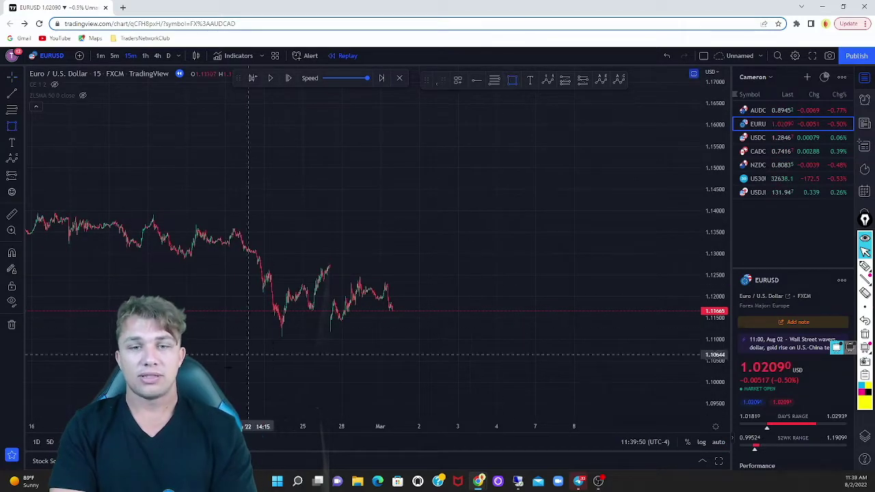
pyautogui.moveTo(274, 319); pyautogui.dragTo(504, 328)
pyautogui.click(493, 164)
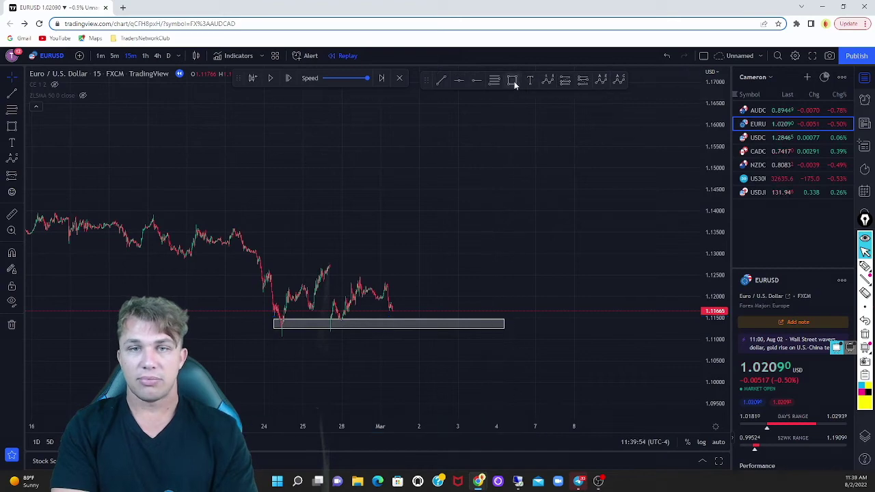
pyautogui.moveTo(259, 269); pyautogui.dragTo(483, 279)
pyautogui.scroll(5, 294, 270)
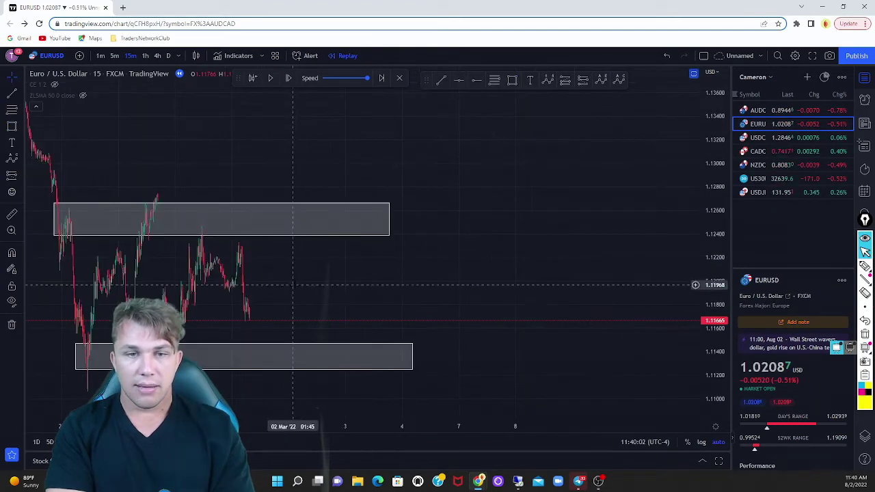
pyautogui.moveTo(233, 269); pyautogui.dragTo(504, 284)
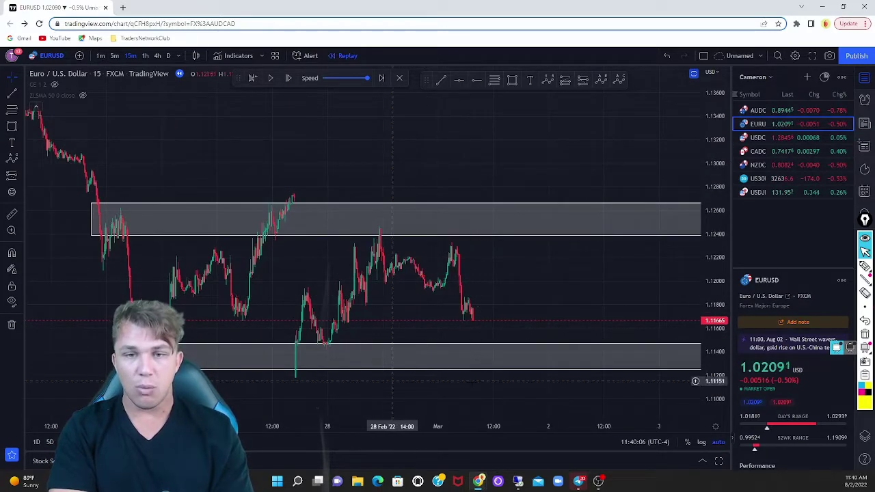
pyautogui.click(271, 80)
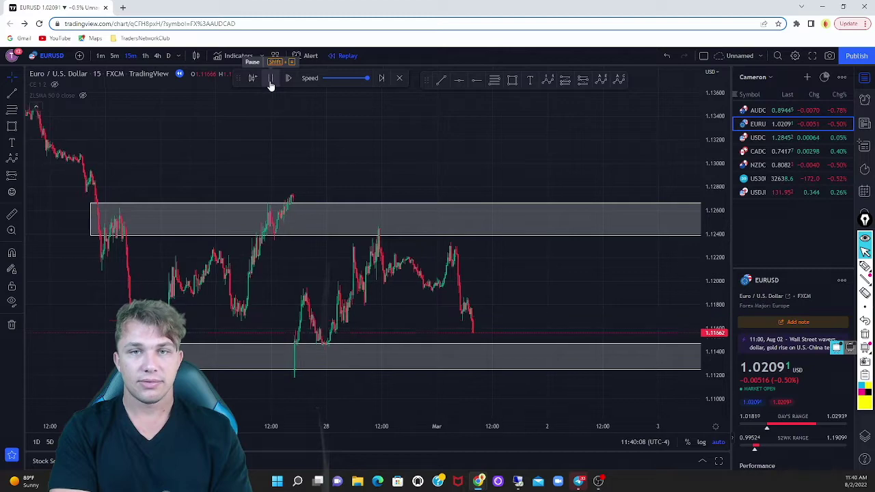
# - Pause replay and place a long position at the demand zone, targeting about 1.1237 (R/R 1.81)
pyautogui.click(270, 81)
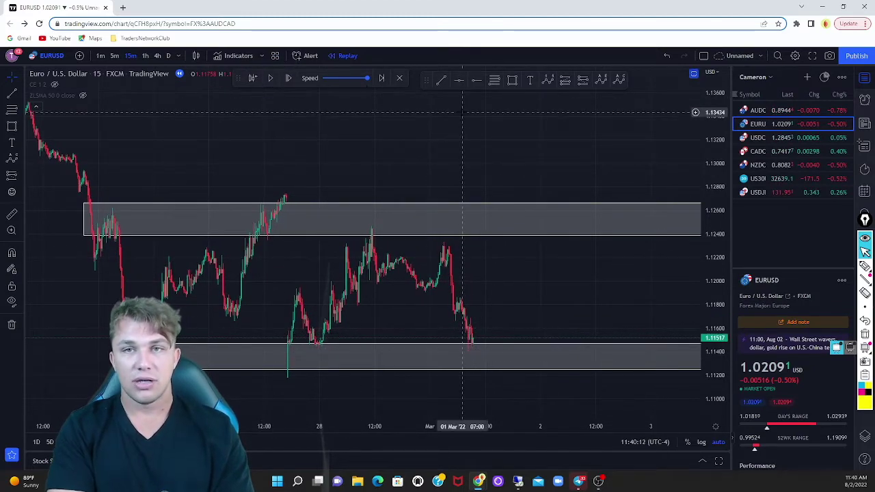
pyautogui.click(566, 81)
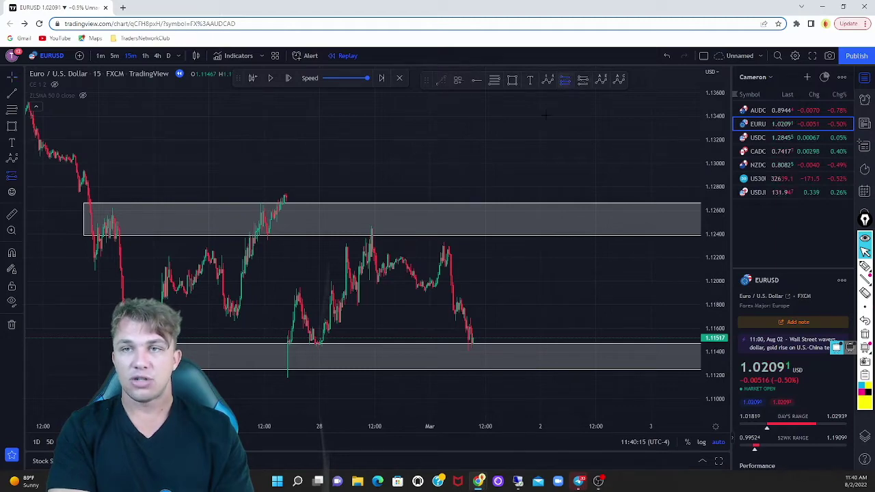
pyautogui.click(485, 344)
pyautogui.moveTo(484, 280); pyautogui.dragTo(484, 237)
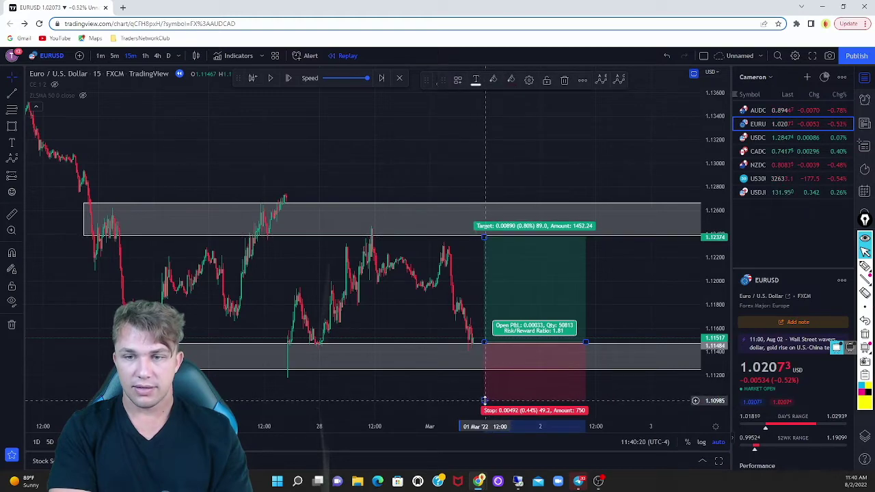
# - Replay until price dips below the support zone to the long stop, then pause and reframe
pyautogui.click(513, 280)
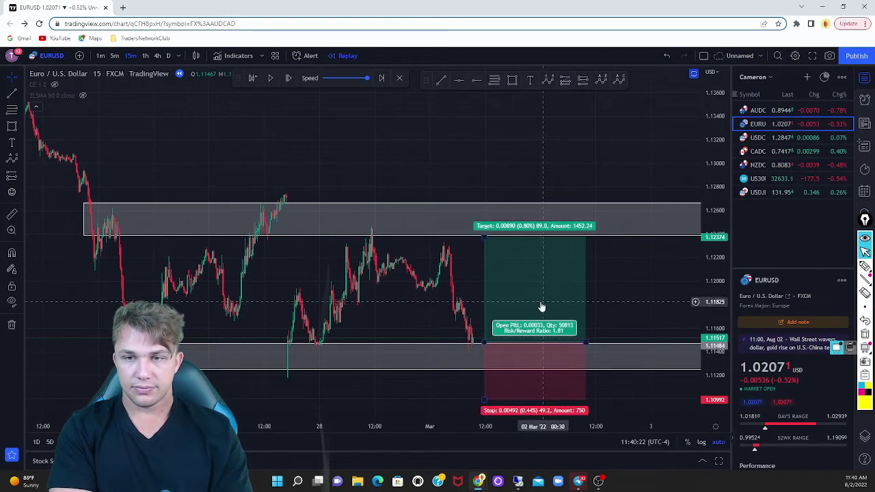
pyautogui.click(273, 87)
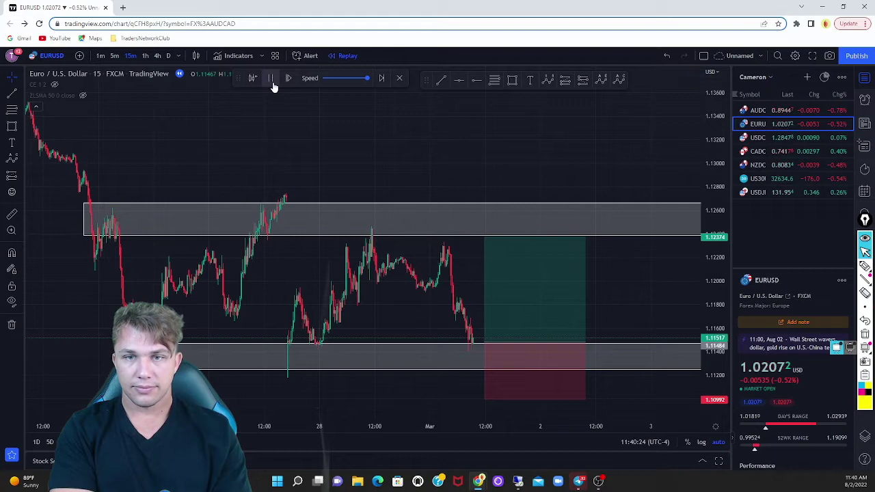
pyautogui.click(273, 86)
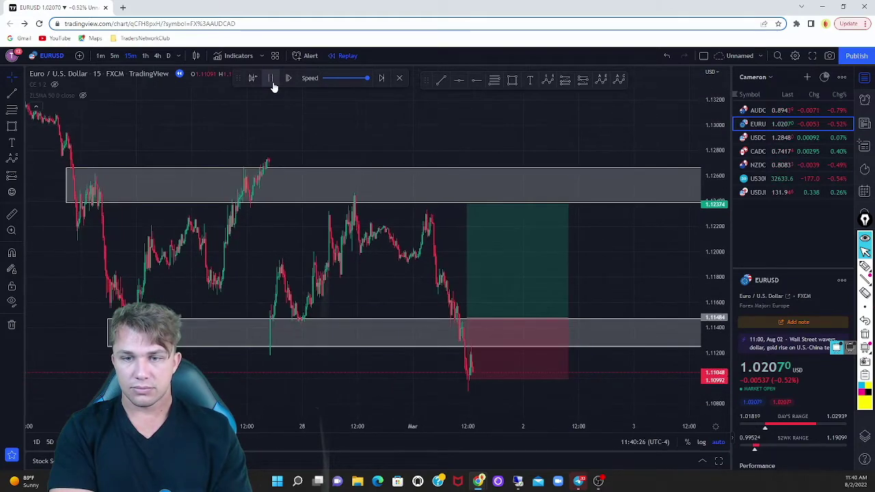
pyautogui.click(274, 87)
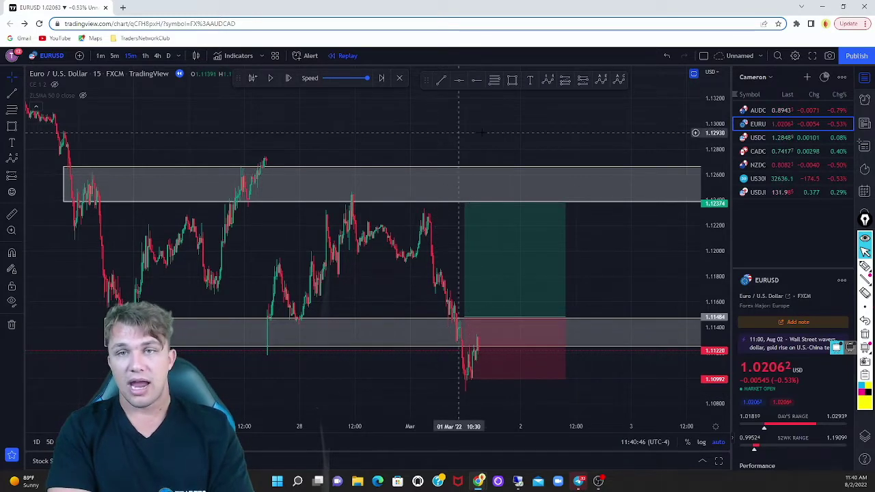
pyautogui.moveTo(344, 130); pyautogui.dragTo(389, 118)
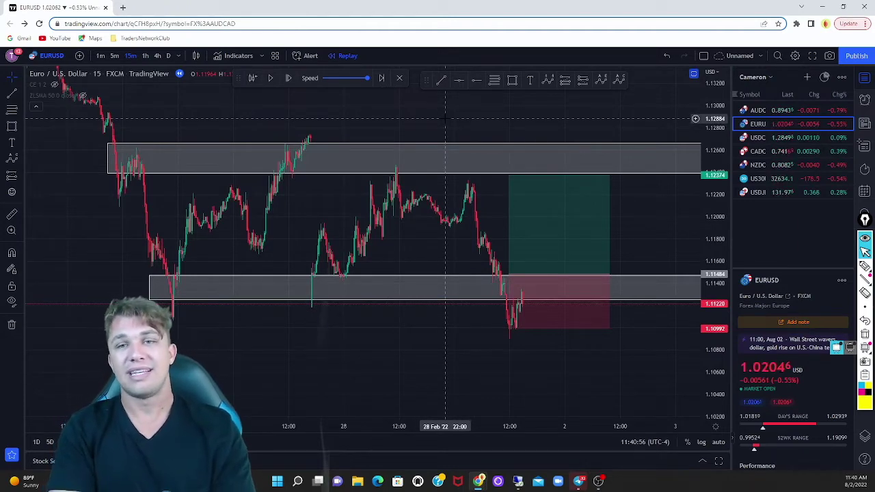
pyautogui.hscroll(-1, 367, 119)
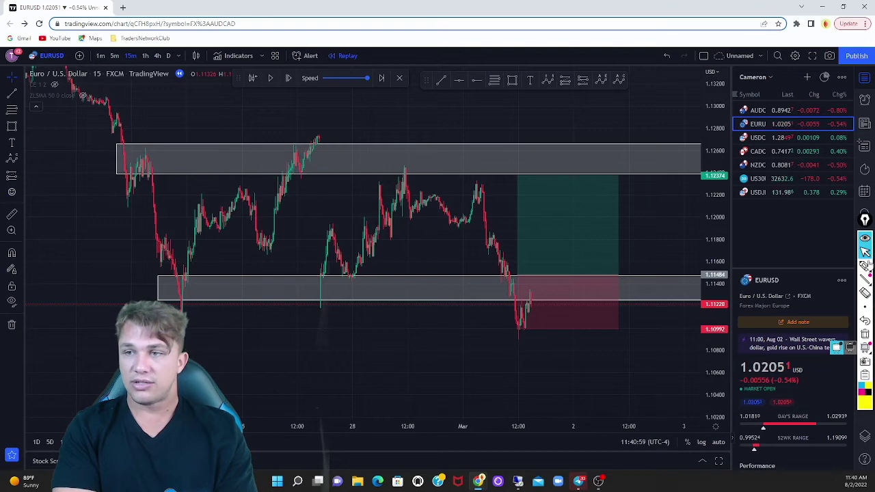
# - Sketch yellow brush lines along the lower zone, its bounces, and the sharp price drop
pyautogui.moveTo(836, 347); pyautogui.dragTo(823, 266)
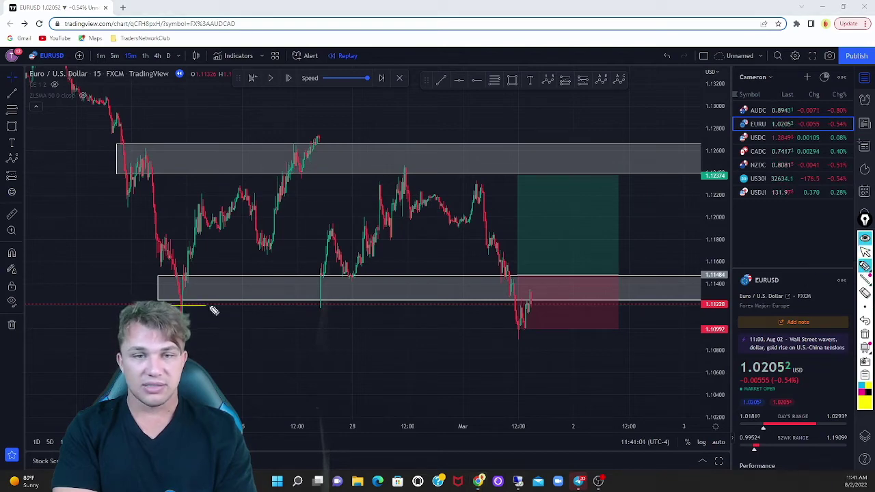
pyautogui.moveTo(416, 309); pyautogui.dragTo(555, 303)
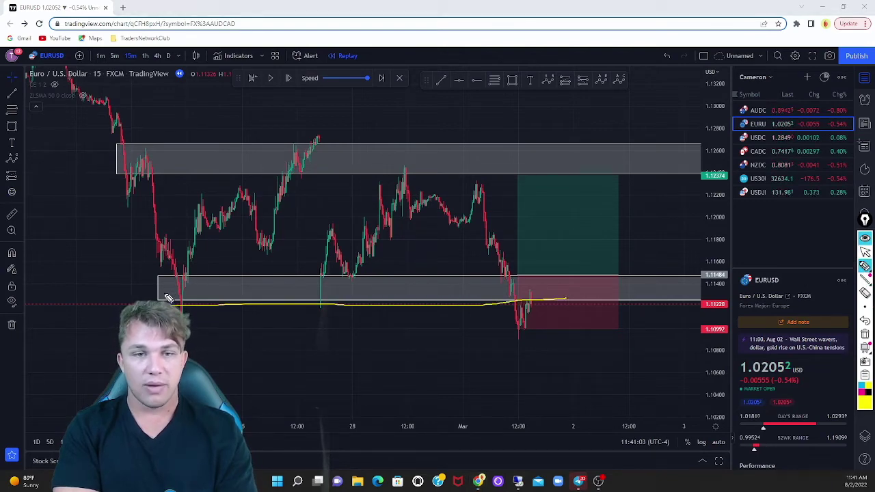
pyautogui.moveTo(340, 296); pyautogui.dragTo(354, 292)
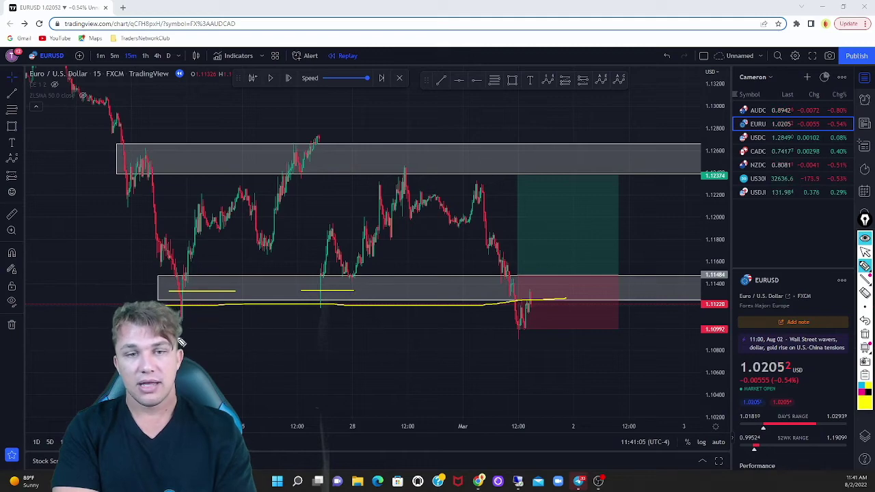
pyautogui.moveTo(303, 339); pyautogui.dragTo(329, 339)
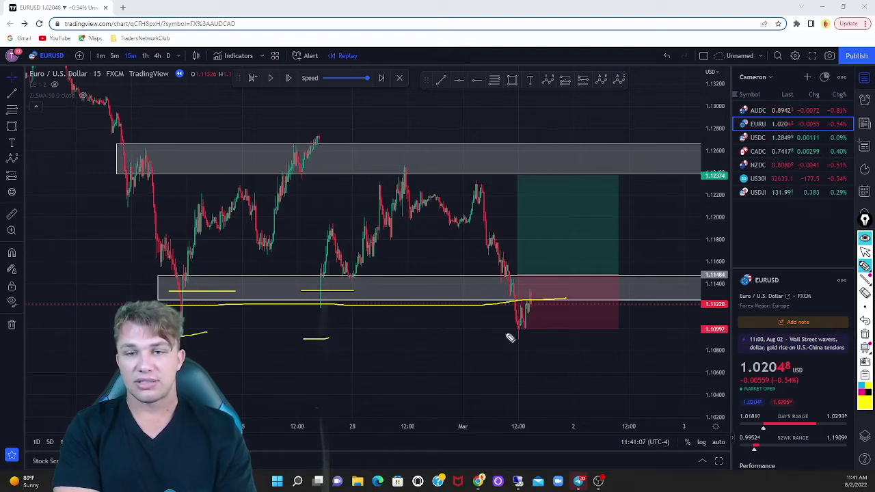
pyautogui.moveTo(510, 266); pyautogui.dragTo(522, 326)
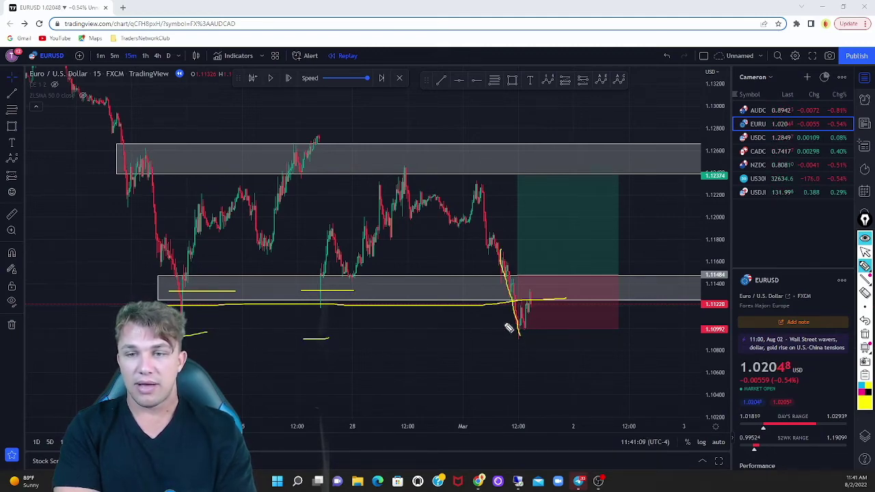
pyautogui.moveTo(186, 339); pyautogui.dragTo(550, 342)
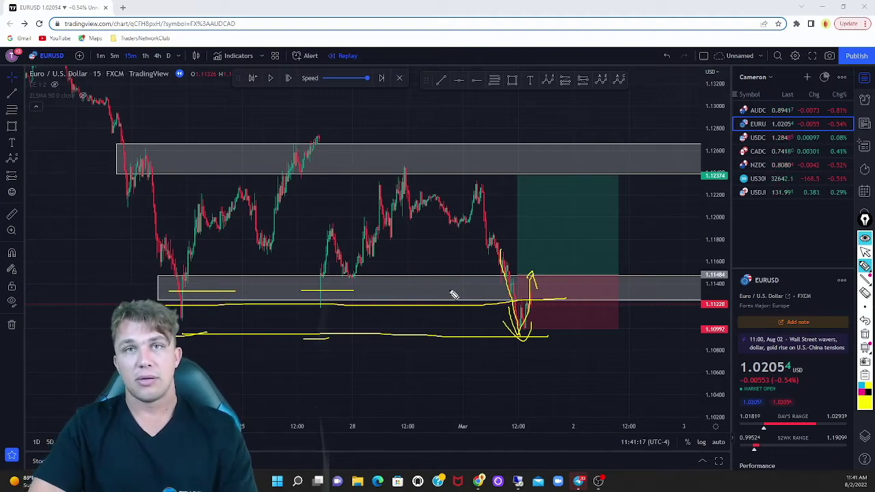
# - Clear all drawings and brush one short line under the lower zone where price bounced
pyautogui.moveTo(864, 306)
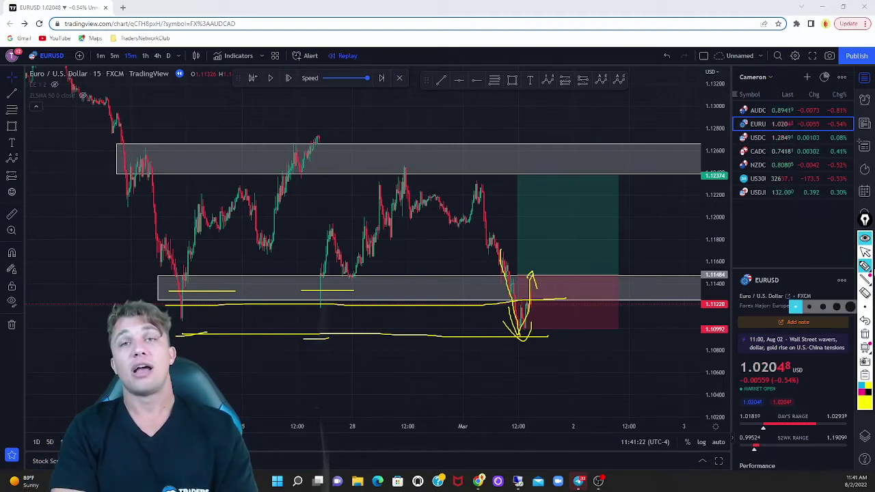
pyautogui.click(866, 333)
pyautogui.moveTo(497, 293); pyautogui.dragTo(555, 292)
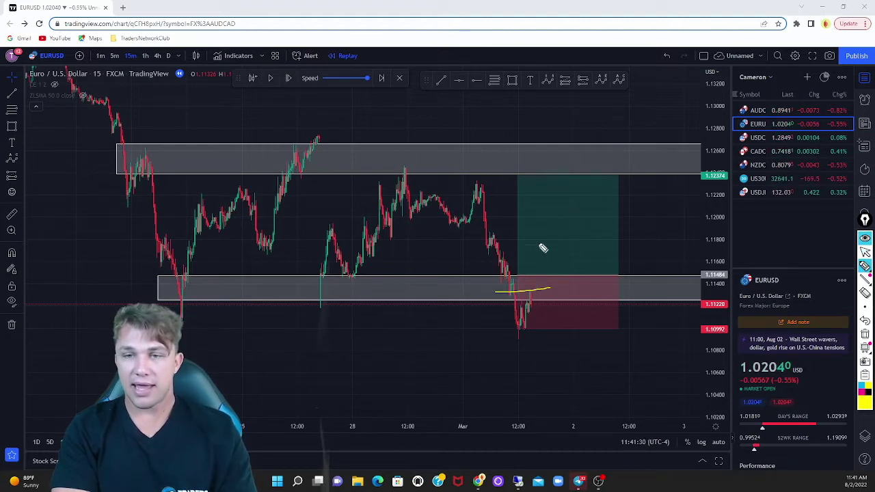
# - Sketch one more brush stroke, then remove all brush drawings from the chart
pyautogui.moveTo(517, 296)
pyautogui.mouseDown()
pyautogui.moveTo(518, 323)
pyautogui.moveTo(530, 321)
pyautogui.mouseUp()
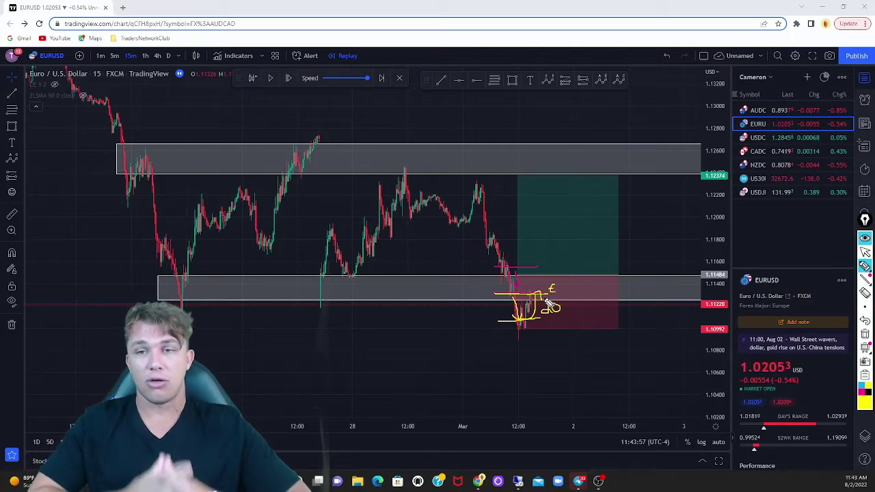
pyautogui.click(865, 335)
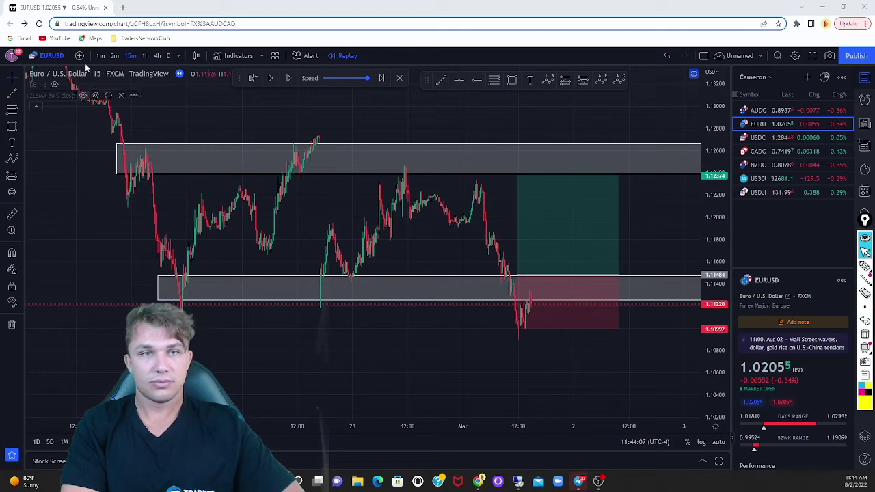
# - Advance the replay a few candles, delete the long position, and replay further to about 1.106
pyautogui.click(270, 79)
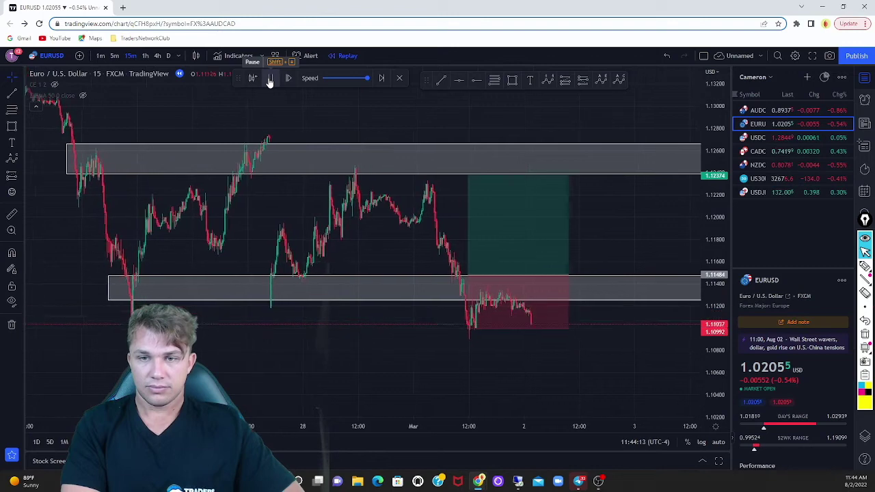
pyautogui.click(270, 79)
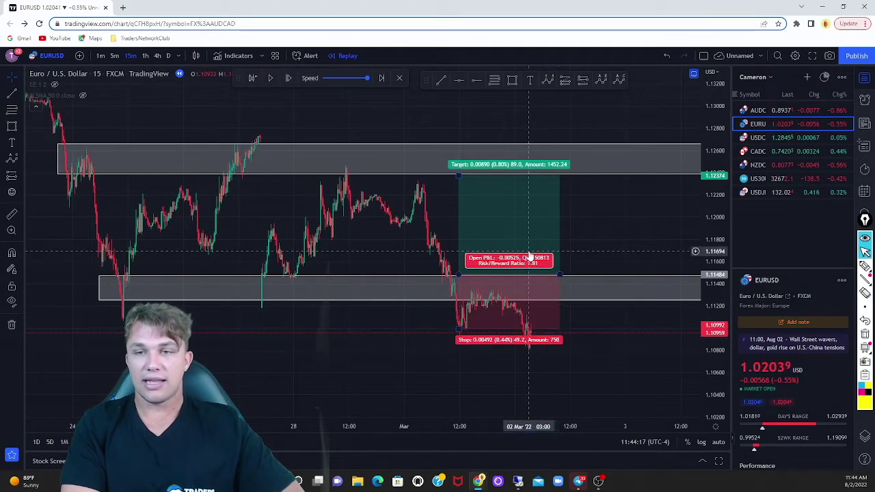
pyautogui.press('Delete')
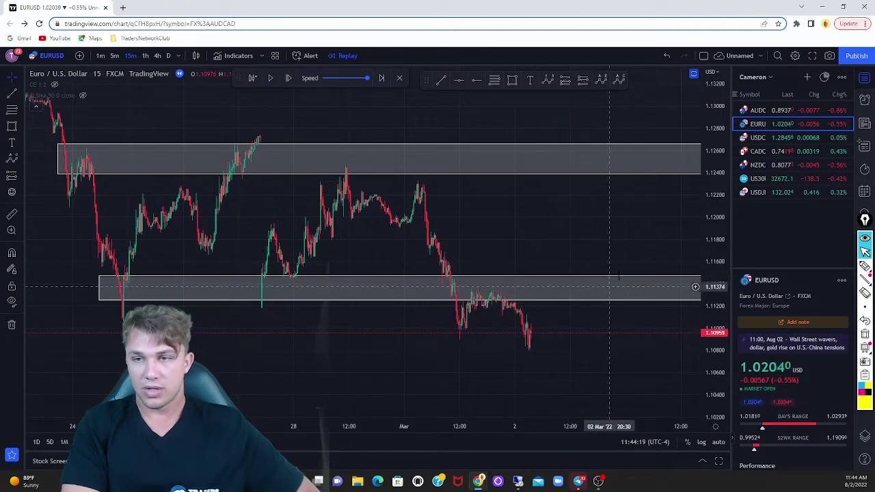
pyautogui.click(270, 81)
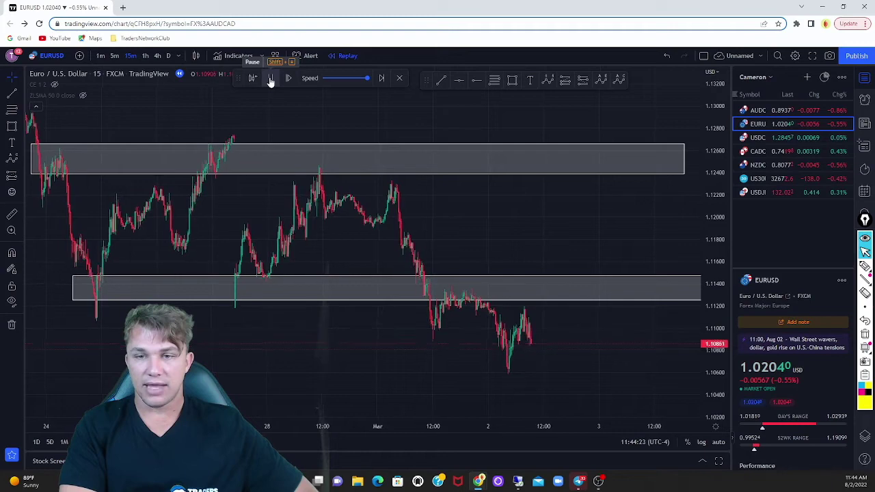
pyautogui.click(271, 80)
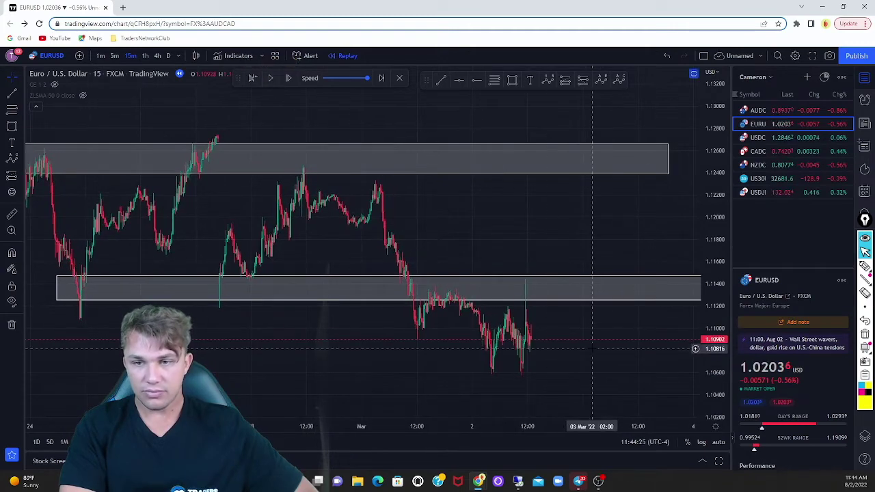
pyautogui.hscroll(2, 556, 332)
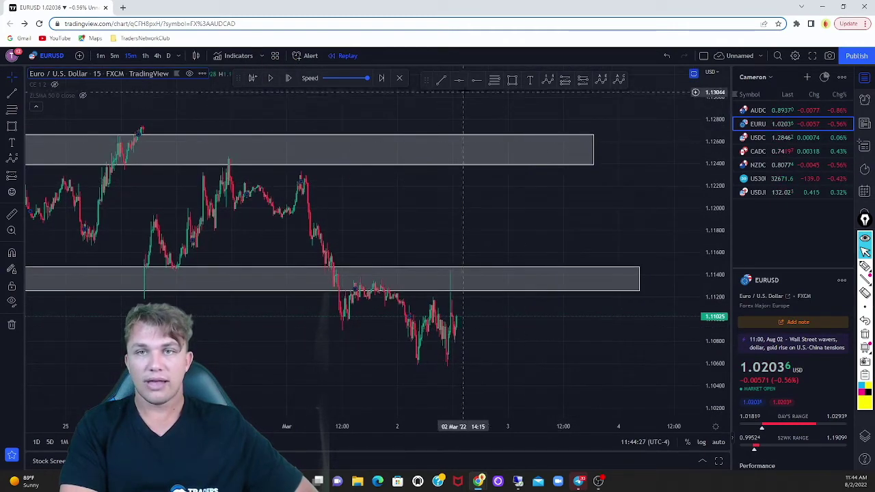
# - Draw a grey zone from about 1.10521 to 1.10722 under the recent lows, then step the replay
pyautogui.click(513, 80)
pyautogui.moveTo(407, 352); pyautogui.dragTo(640, 373)
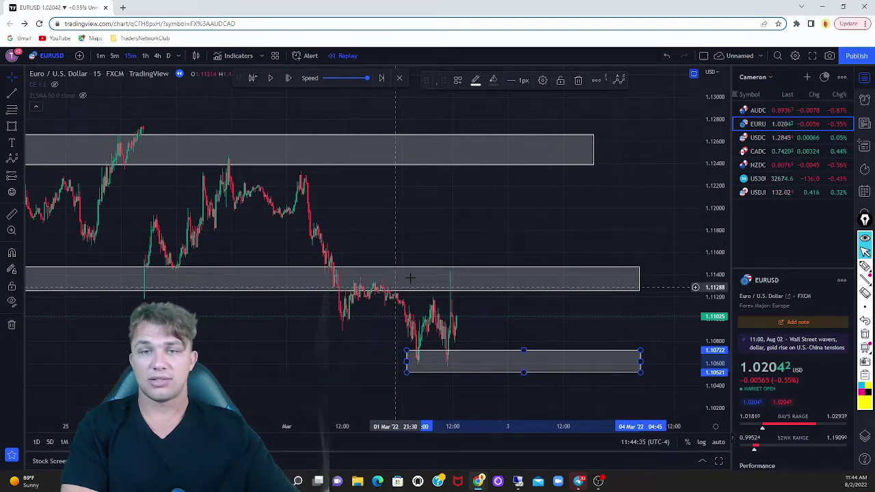
pyautogui.click(270, 79)
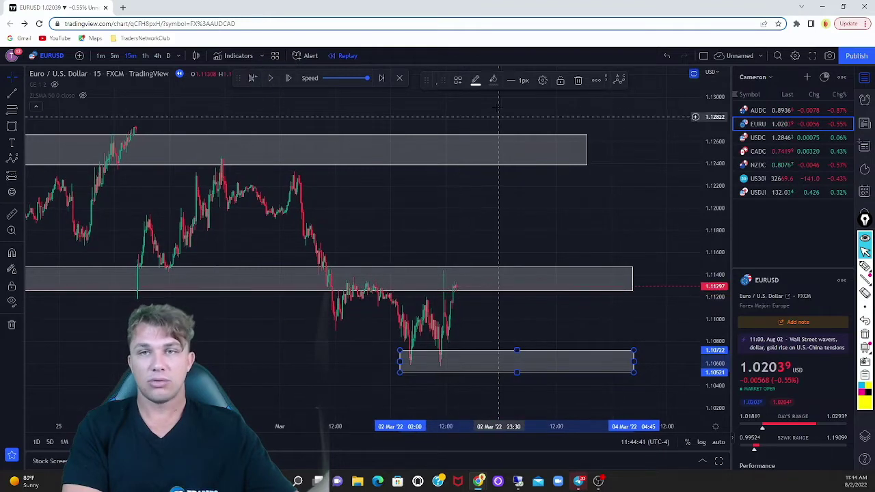
pyautogui.click(842, 243)
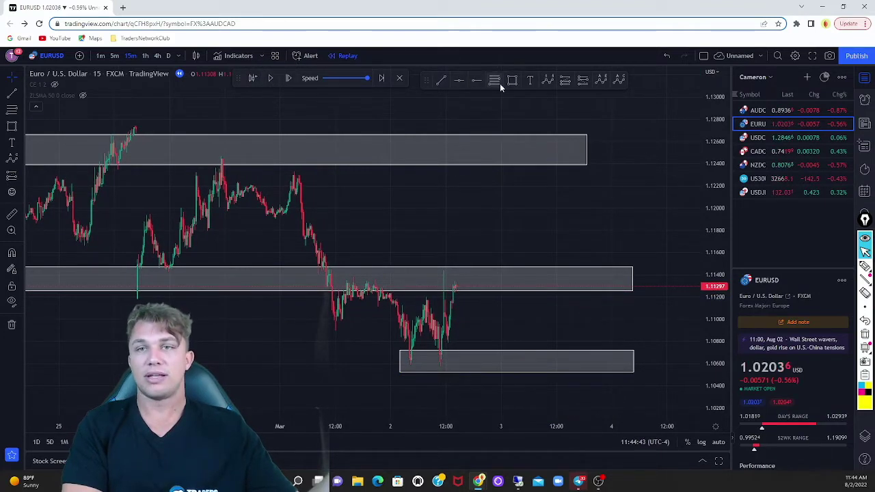
# - Place a short position at the middle zone with stop near 1.1159 and target 1.1072, then resume replay
pyautogui.click(583, 83)
pyautogui.click(463, 280)
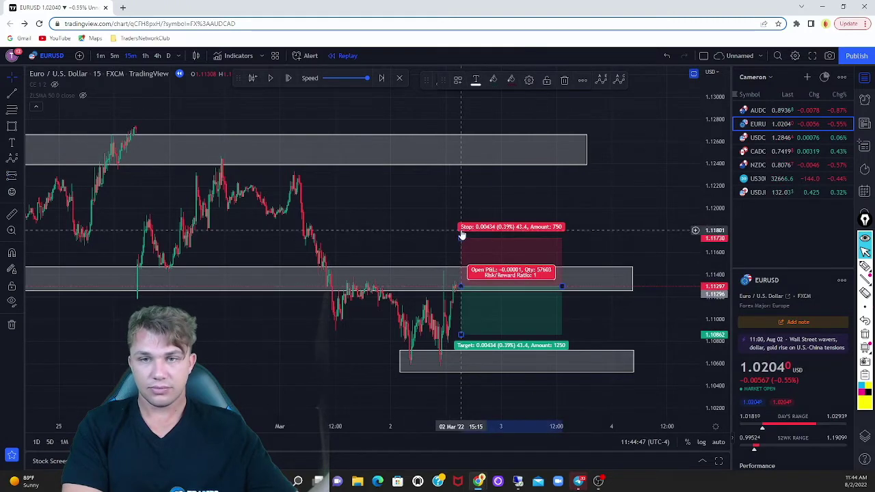
pyautogui.moveTo(462, 238); pyautogui.dragTo(463, 254)
pyautogui.moveTo(461, 335); pyautogui.dragTo(462, 351)
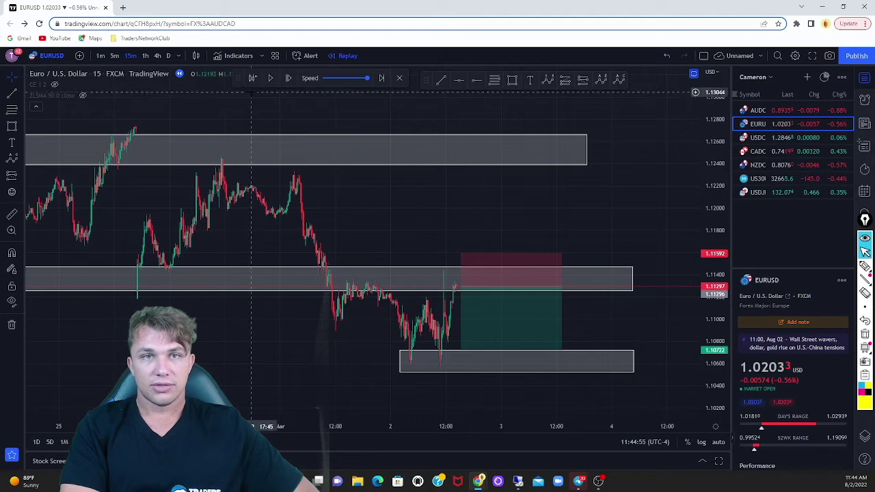
pyautogui.click(269, 83)
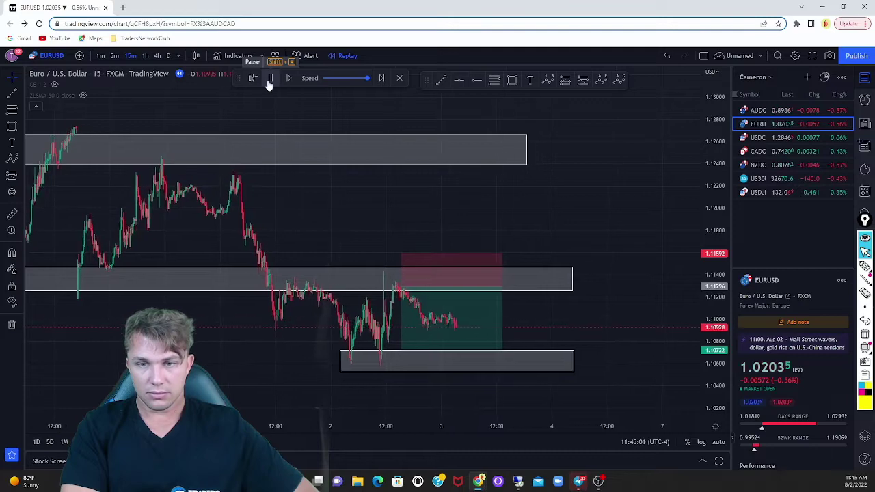
# - Pause the replay as price nears 1.108, then run it a few more bars
pyautogui.click(269, 82)
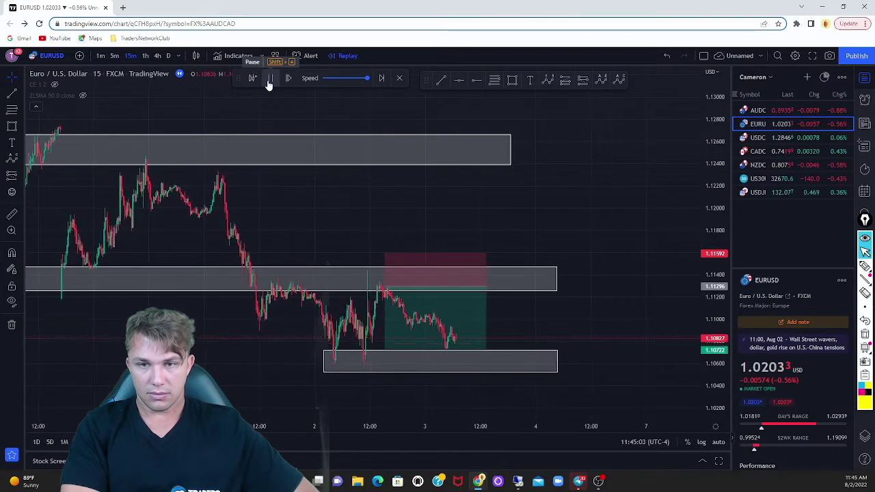
pyautogui.click(269, 83)
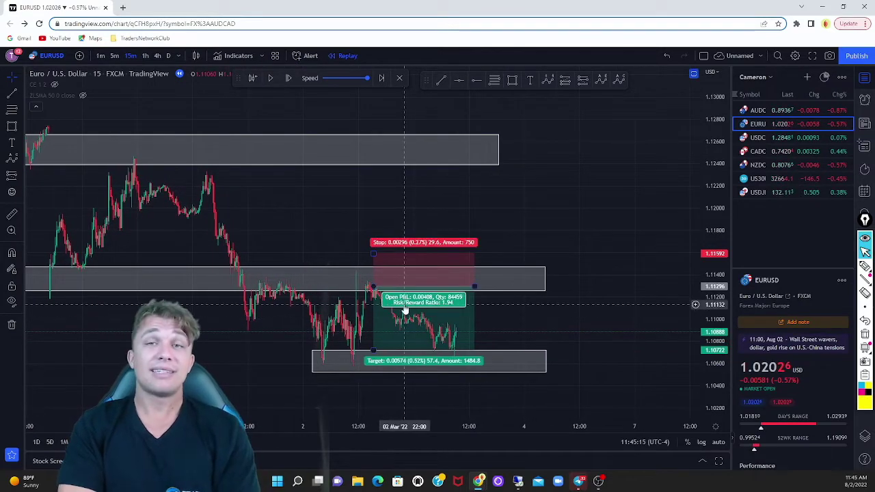